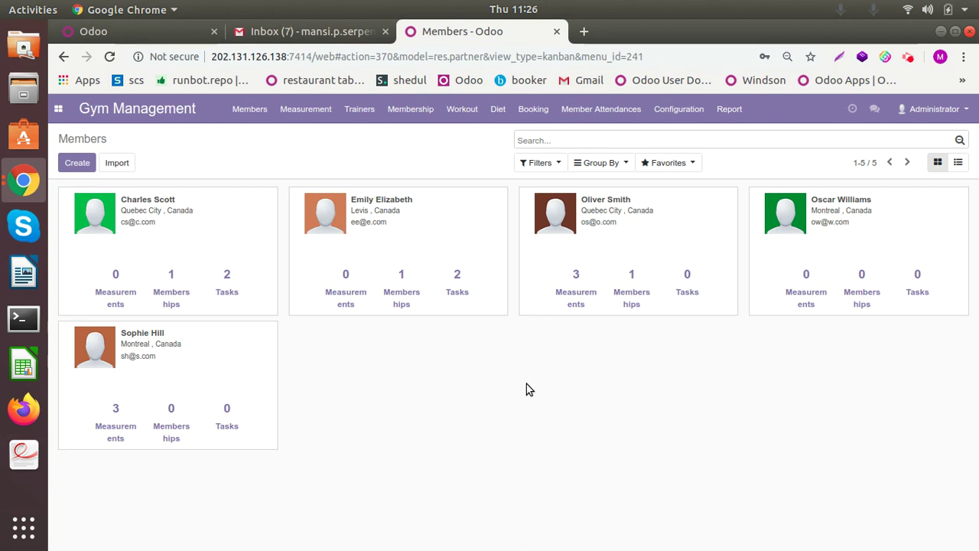
Step: Show the three-trainer Trainers list after checking the Measurement menu, then view the Membership menu options
{"action": "left_click", "coordinate": [310, 113]}
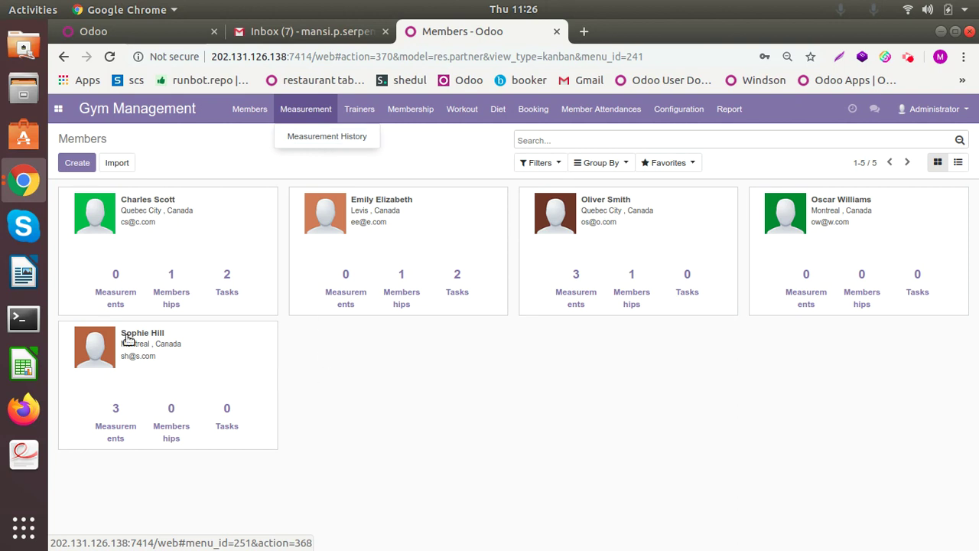
{"action": "left_click", "coordinate": [361, 118]}
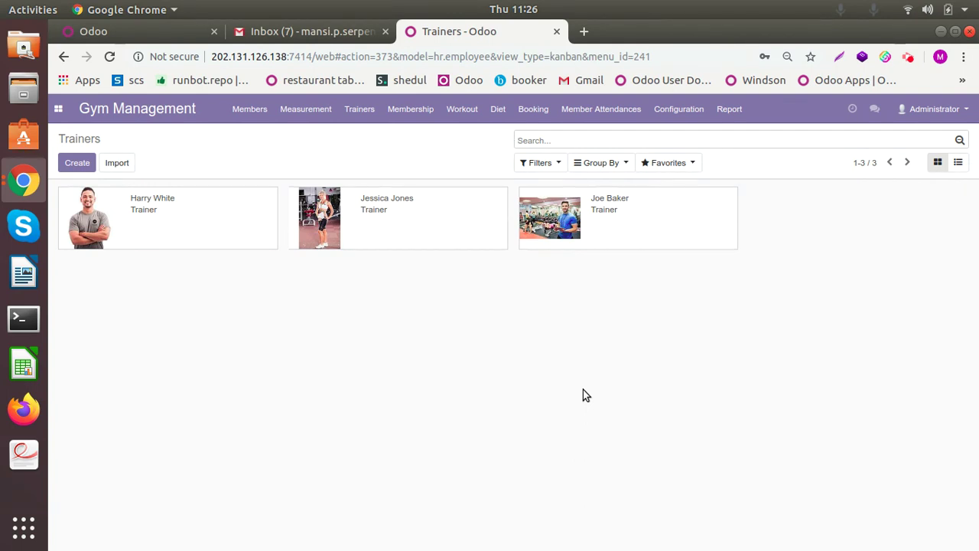
{"action": "left_click", "coordinate": [414, 113]}
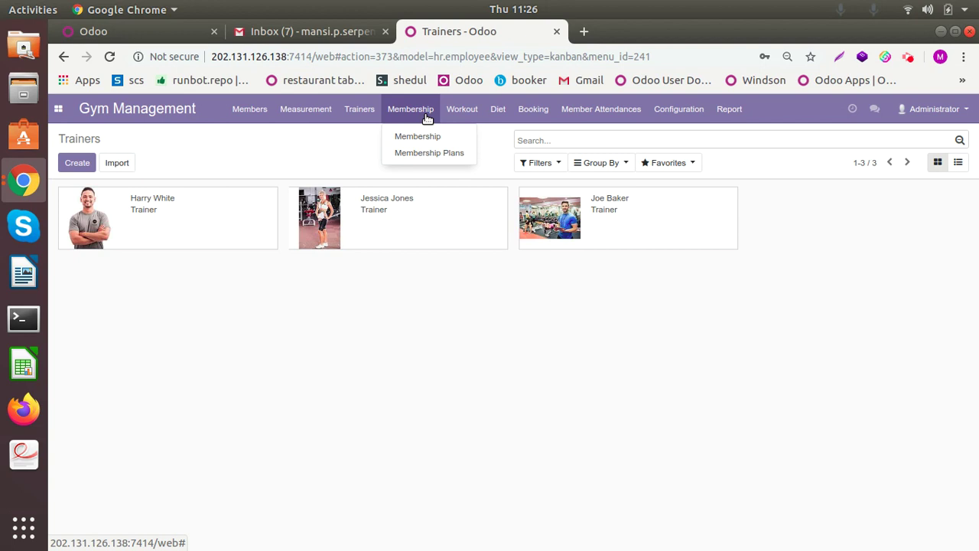
{"action": "mouse_move", "coordinate": [457, 120]}
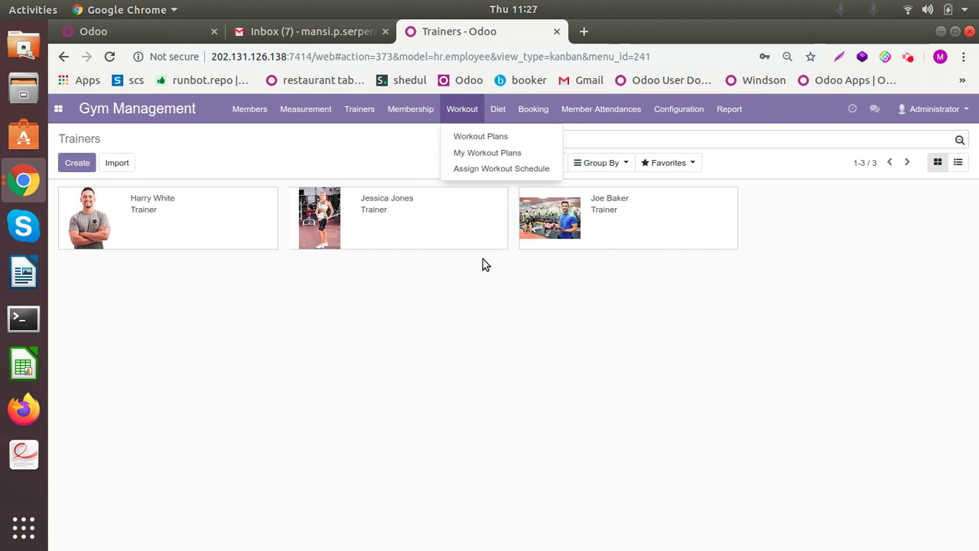
{"action": "left_click", "coordinate": [498, 115]}
{"action": "left_click", "coordinate": [499, 115]}
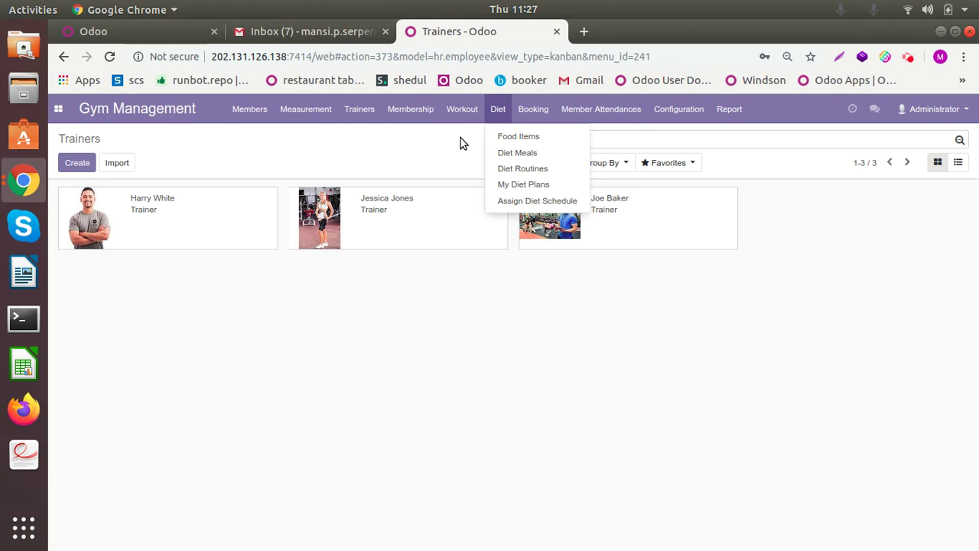
{"action": "left_click", "coordinate": [533, 114]}
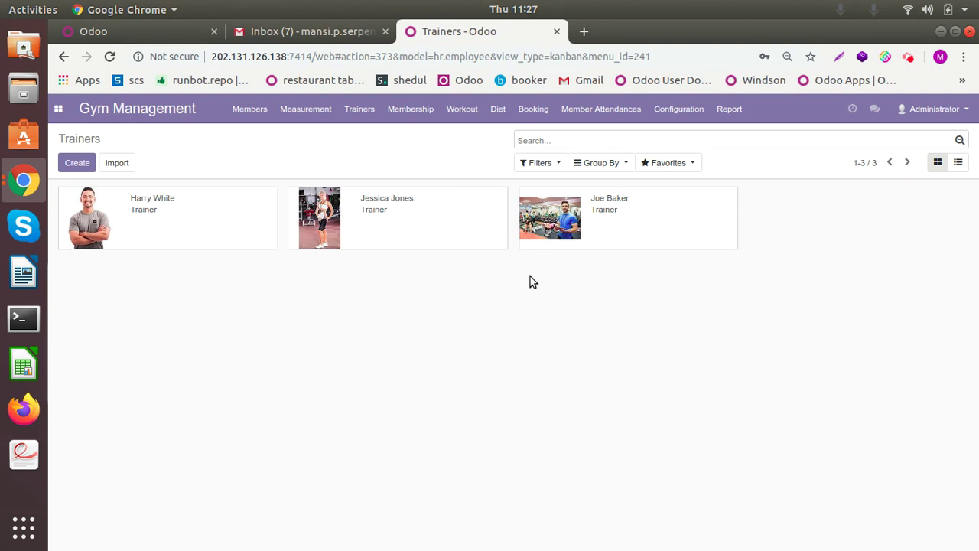
{"action": "left_click", "coordinate": [608, 113]}
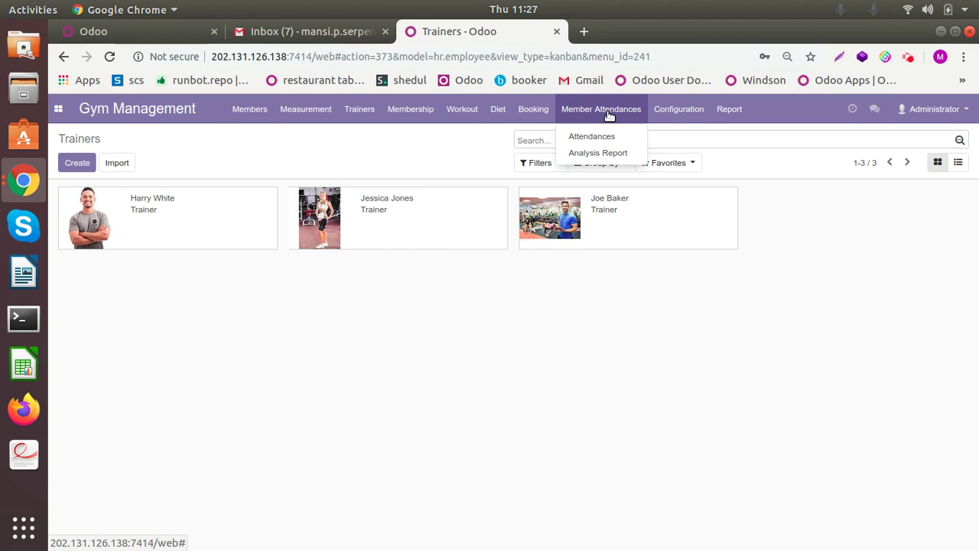
{"action": "left_click", "coordinate": [740, 111]}
{"action": "left_click", "coordinate": [740, 111]}
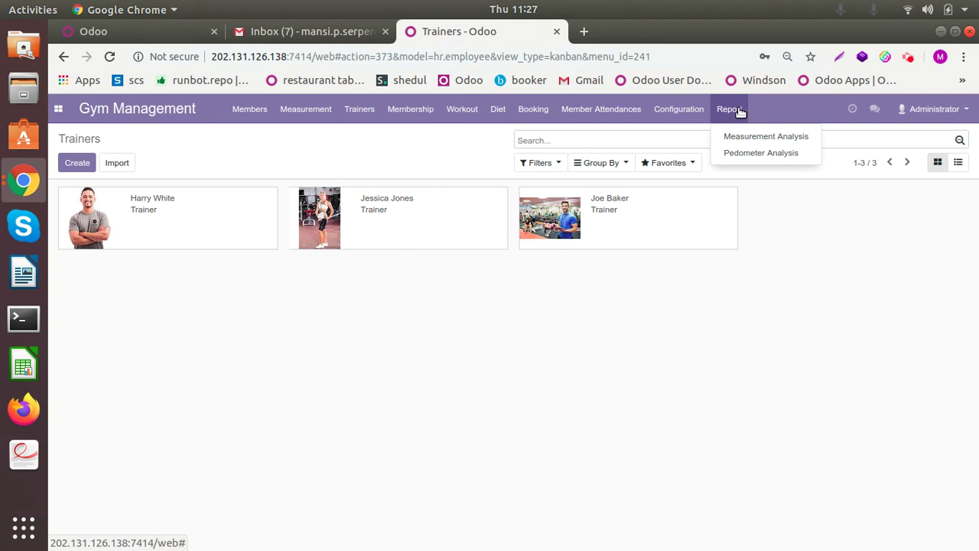
{"action": "left_click", "coordinate": [647, 300]}
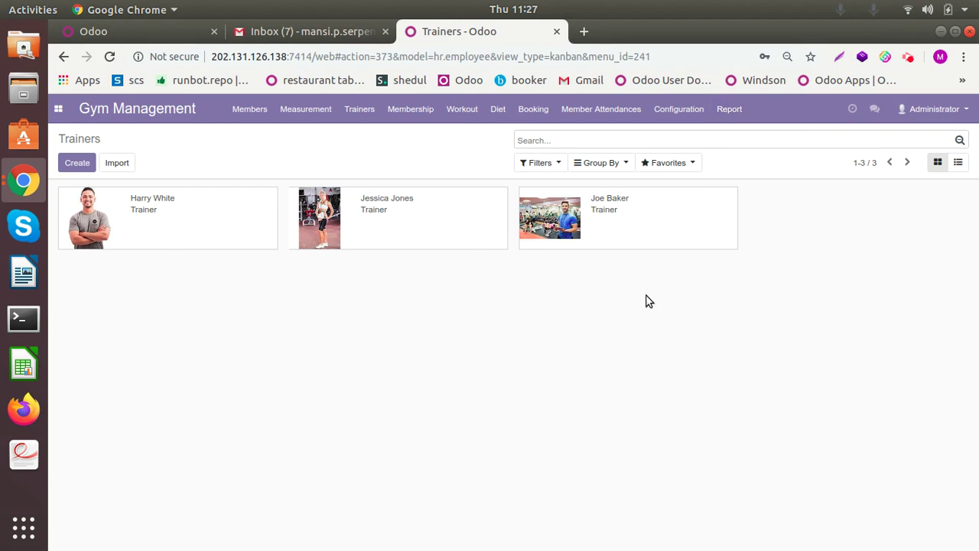
Step: List the nine gym equipment items and view the BENCH-PRESS record, cost 0.00 ₹
{"action": "left_click", "coordinate": [679, 115]}
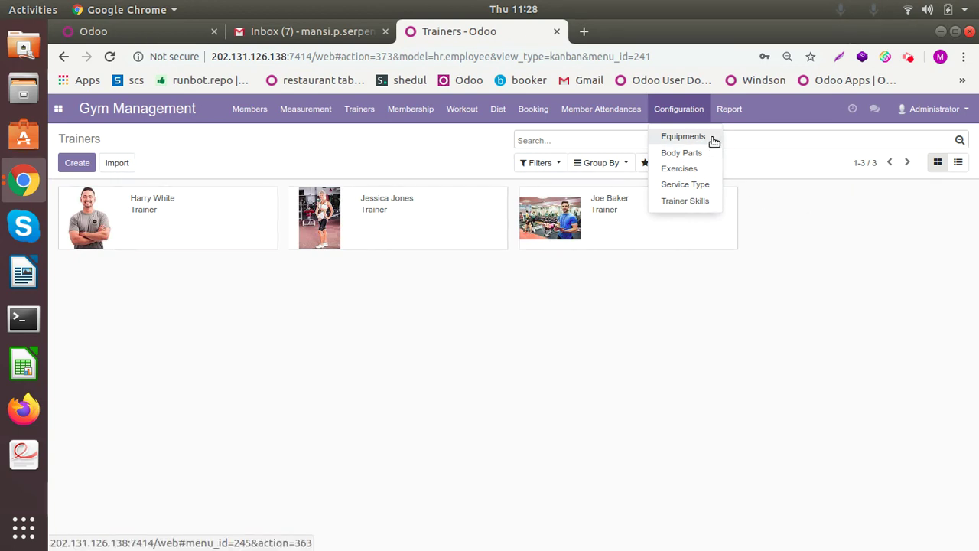
{"action": "left_click", "coordinate": [714, 141]}
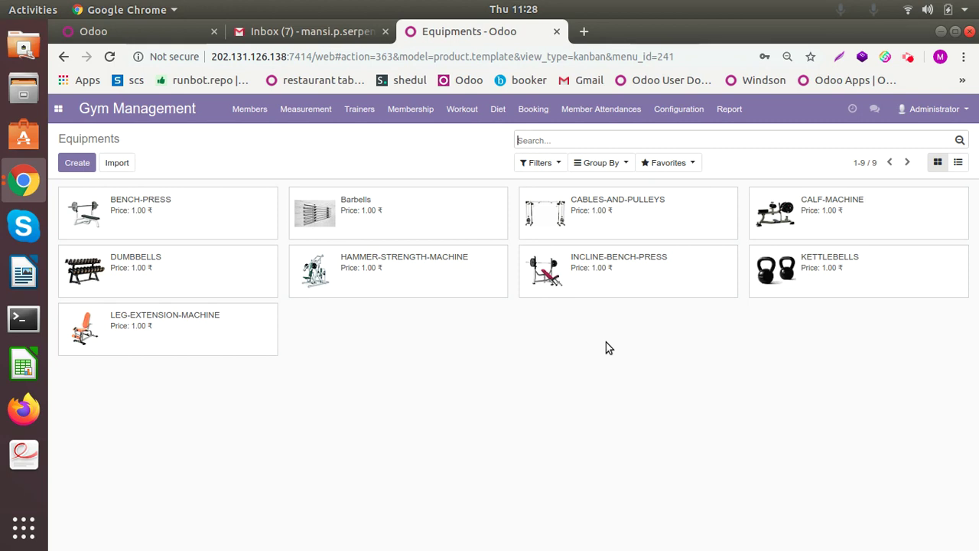
{"action": "left_click", "coordinate": [195, 217]}
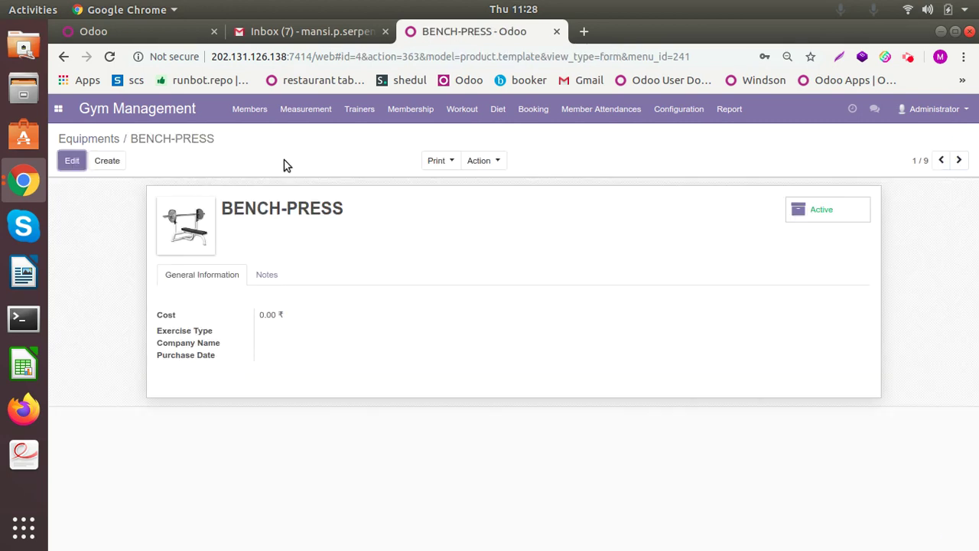
{"action": "left_click", "coordinate": [71, 160]}
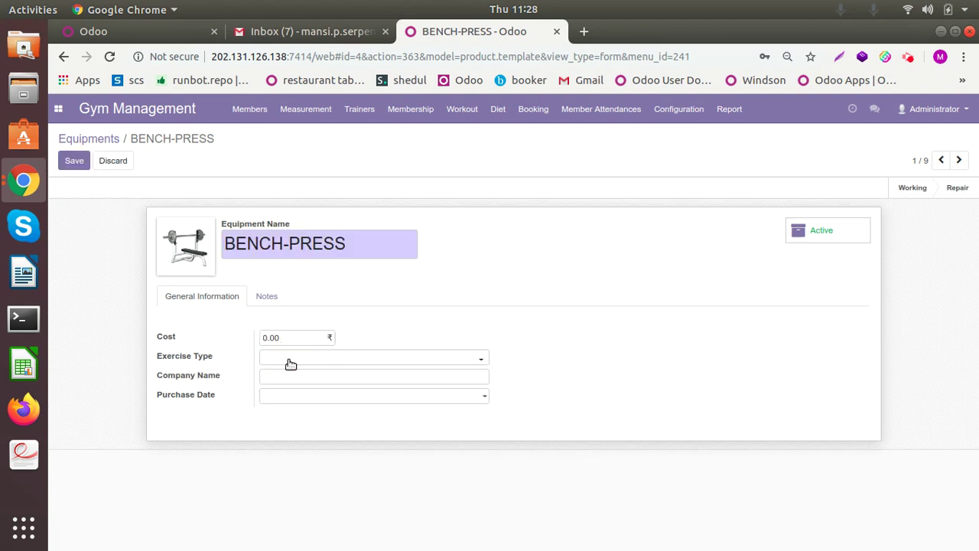
{"action": "left_click", "coordinate": [287, 359]}
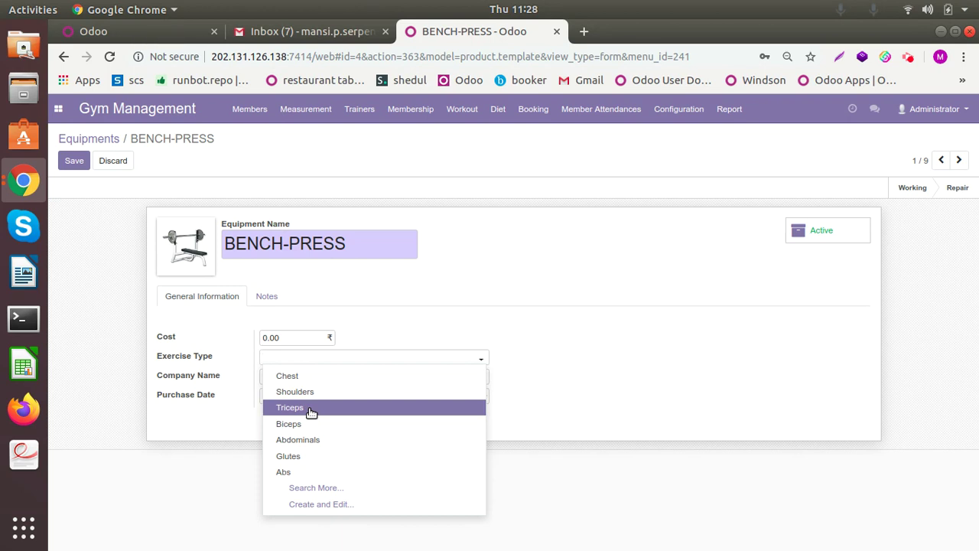
{"action": "left_click", "coordinate": [297, 377]}
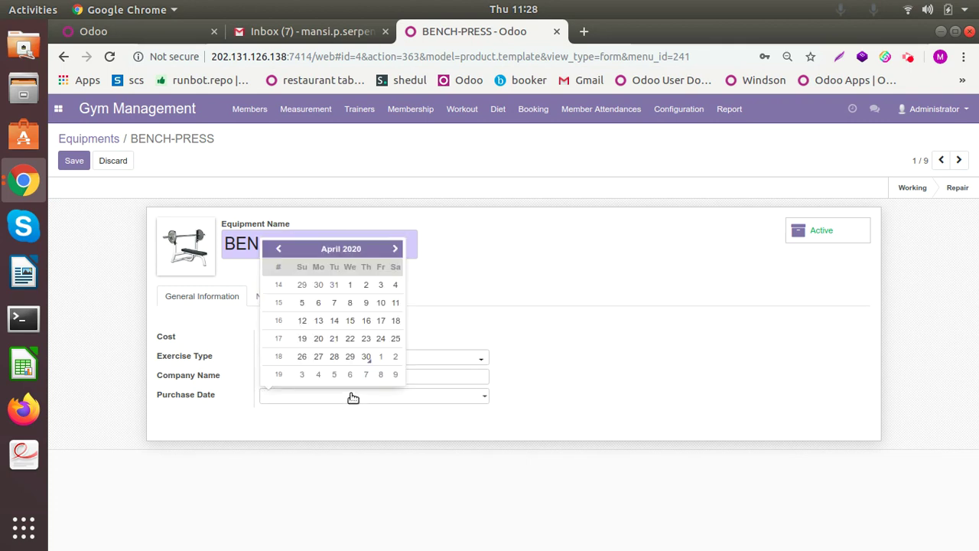
{"action": "left_click", "coordinate": [439, 335]}
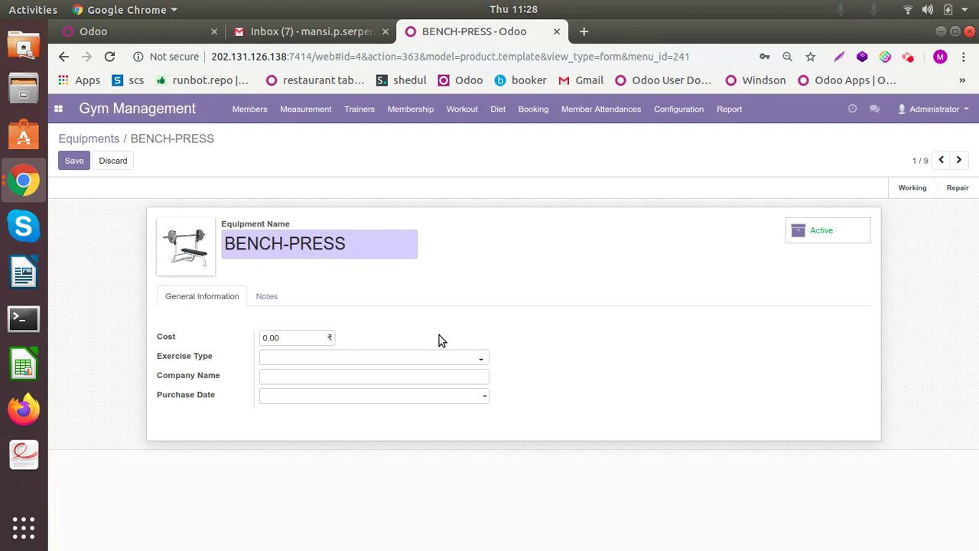
{"action": "left_click", "coordinate": [263, 294]}
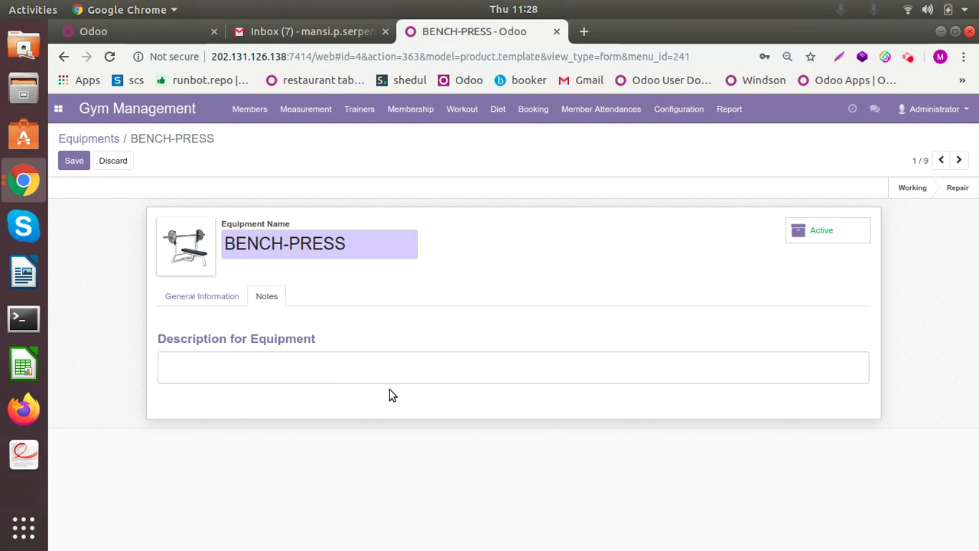
{"action": "left_click", "coordinate": [183, 299]}
{"action": "left_click", "coordinate": [74, 160]}
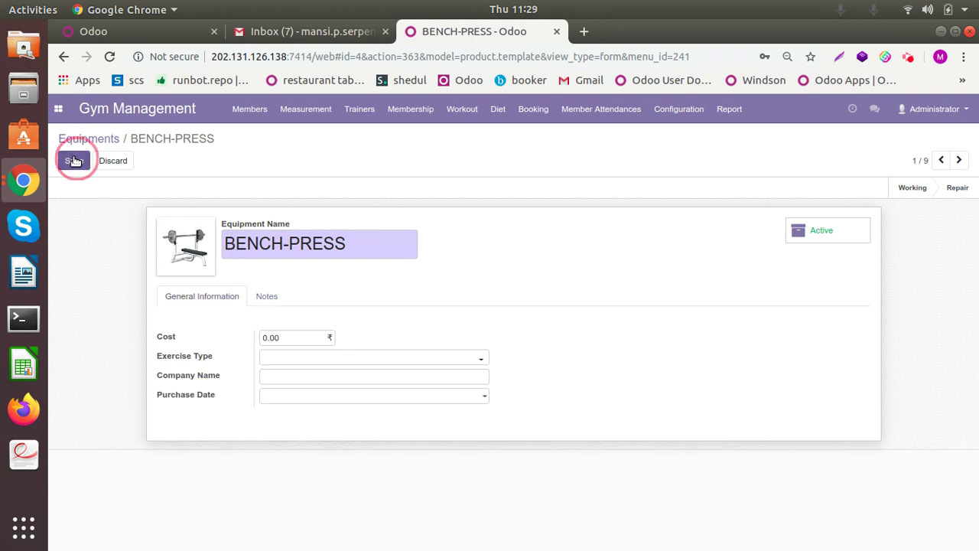
{"action": "left_click", "coordinate": [98, 141]}
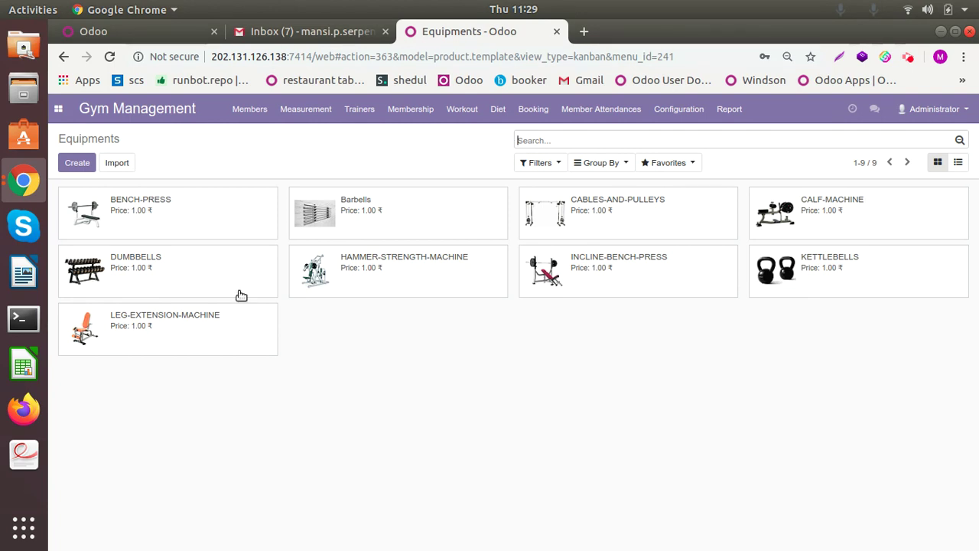
Step: Browse body parts from Chest to Shoulders (2 of 19), then show the 28-exercise Exercises list
{"action": "left_click", "coordinate": [679, 110]}
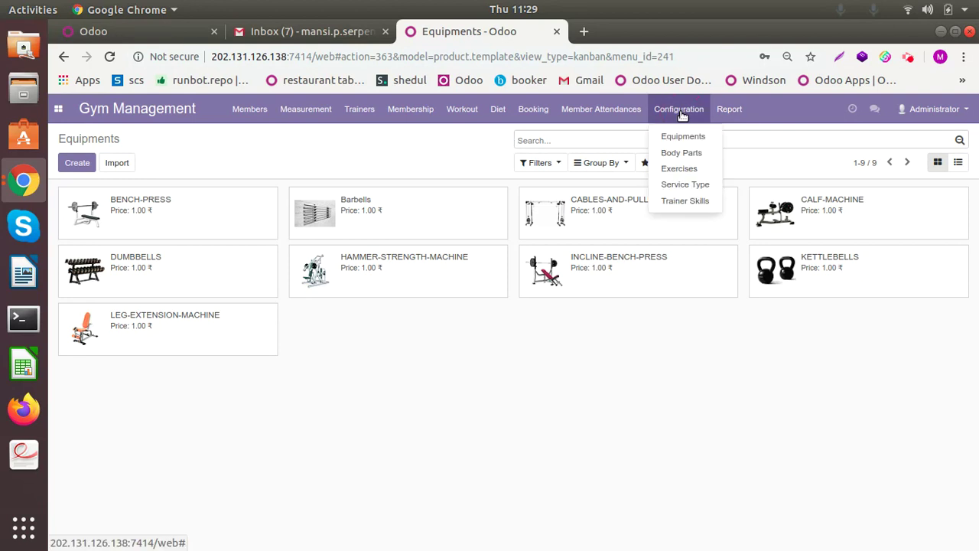
{"action": "left_click", "coordinate": [689, 153]}
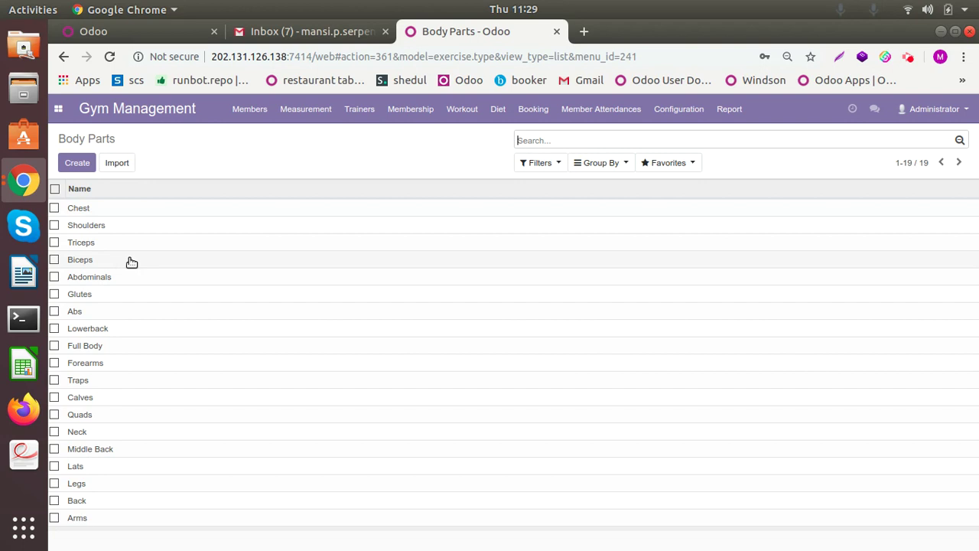
{"action": "left_click", "coordinate": [105, 205]}
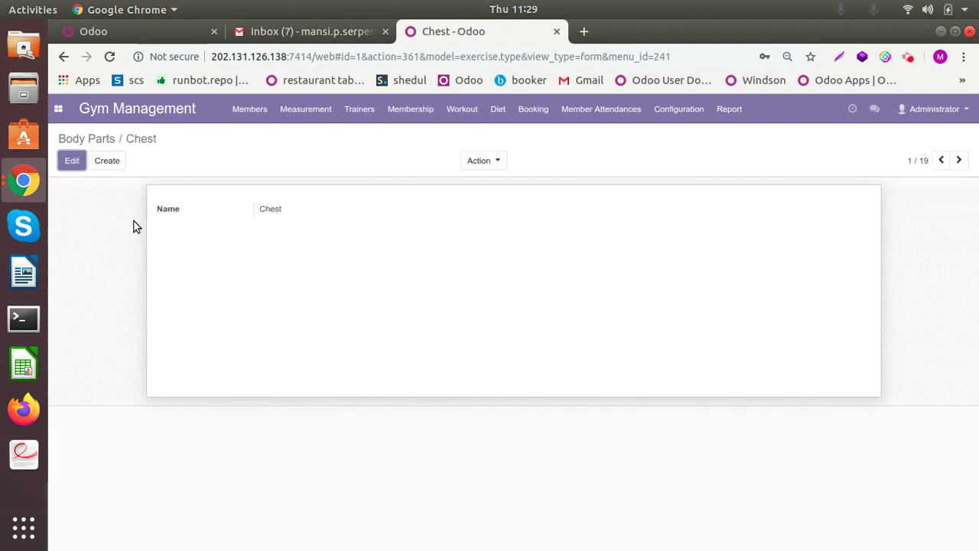
{"action": "left_click", "coordinate": [958, 160]}
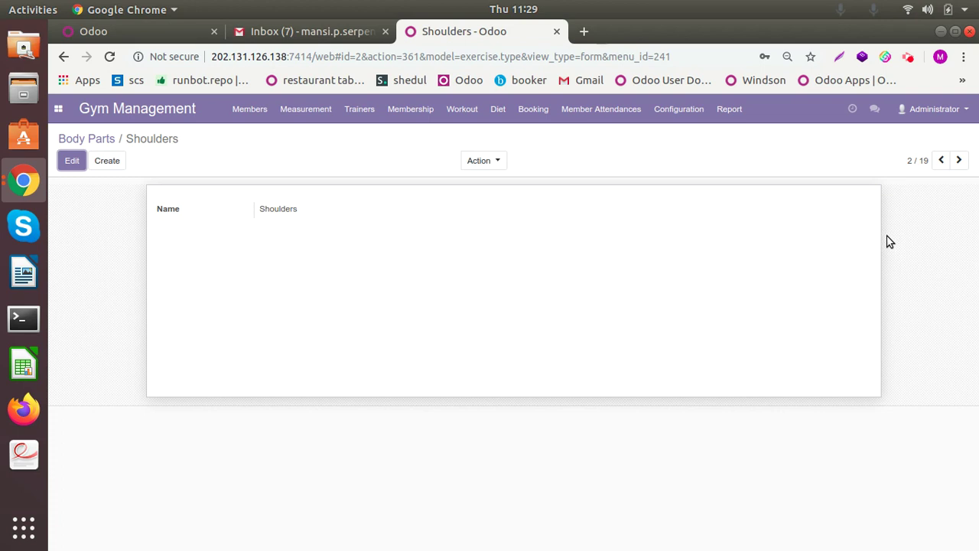
{"action": "left_click", "coordinate": [696, 116]}
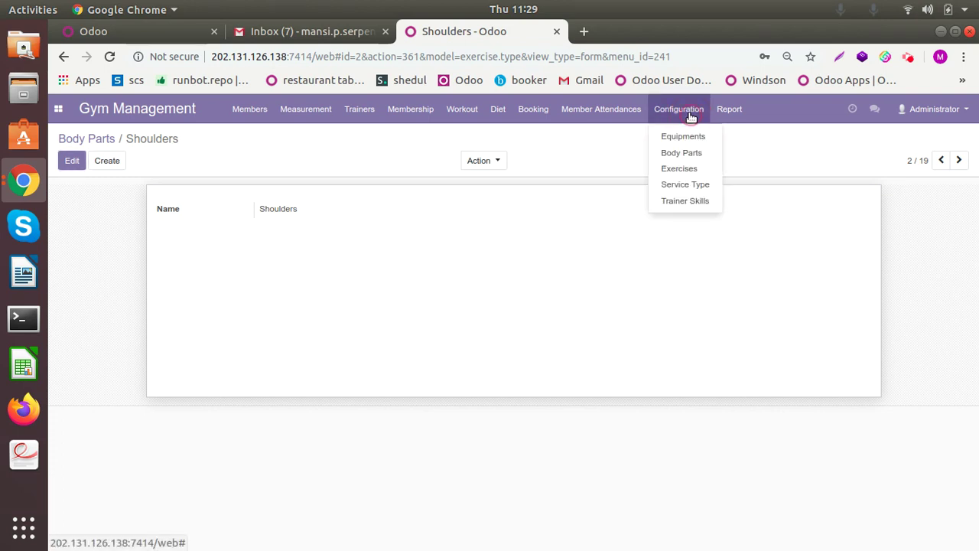
{"action": "left_click", "coordinate": [710, 168]}
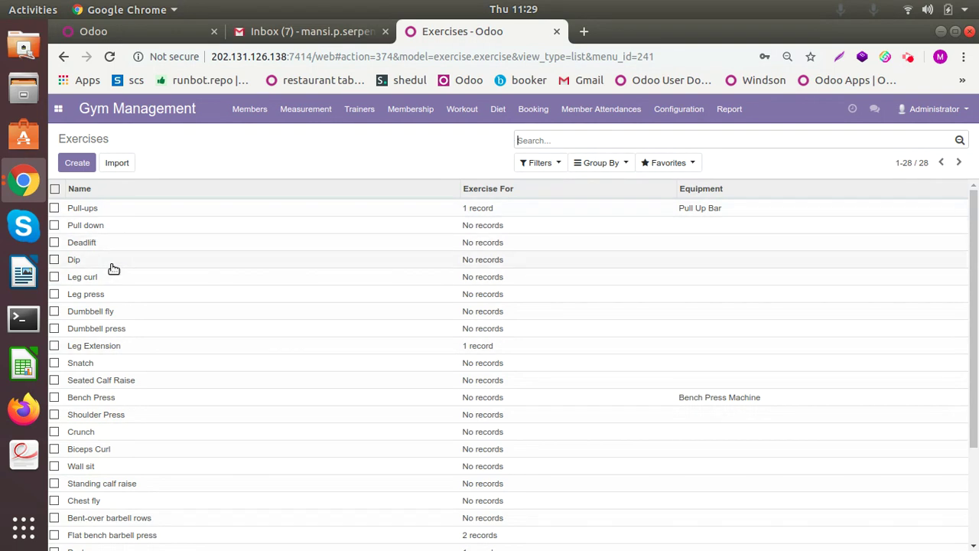
Step: Edit the Leg Extension exercise and choose BENCH-PRESS as its equipment
{"action": "left_click", "coordinate": [150, 349]}
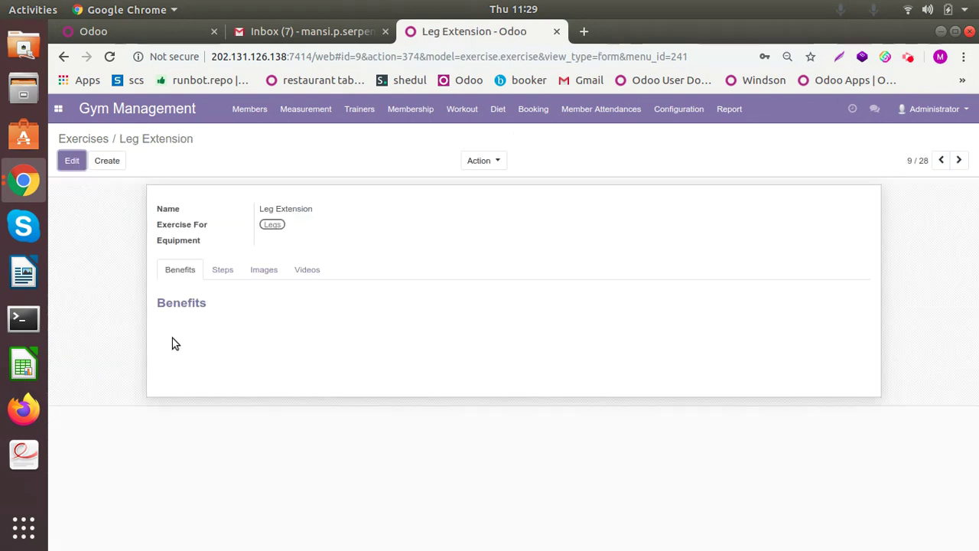
{"action": "left_click", "coordinate": [72, 161]}
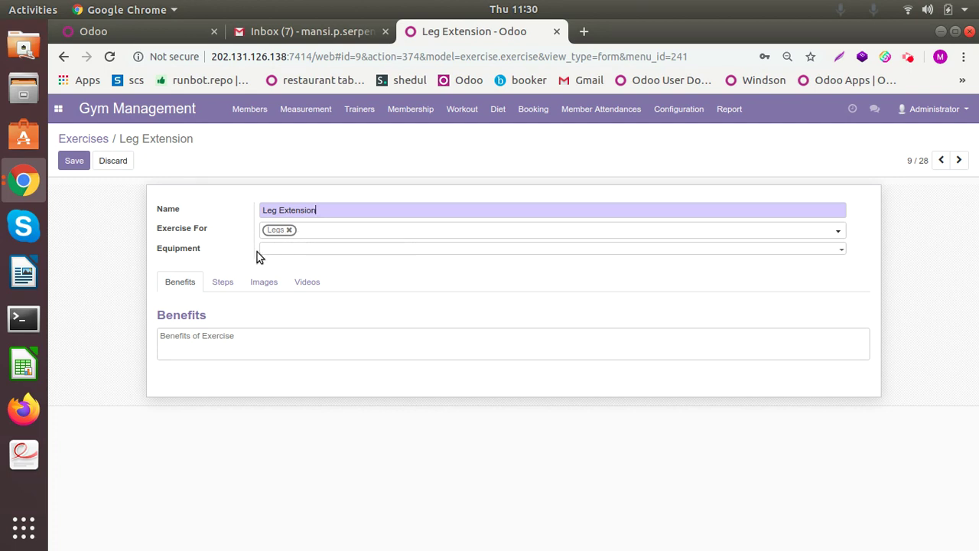
{"action": "left_click", "coordinate": [280, 249]}
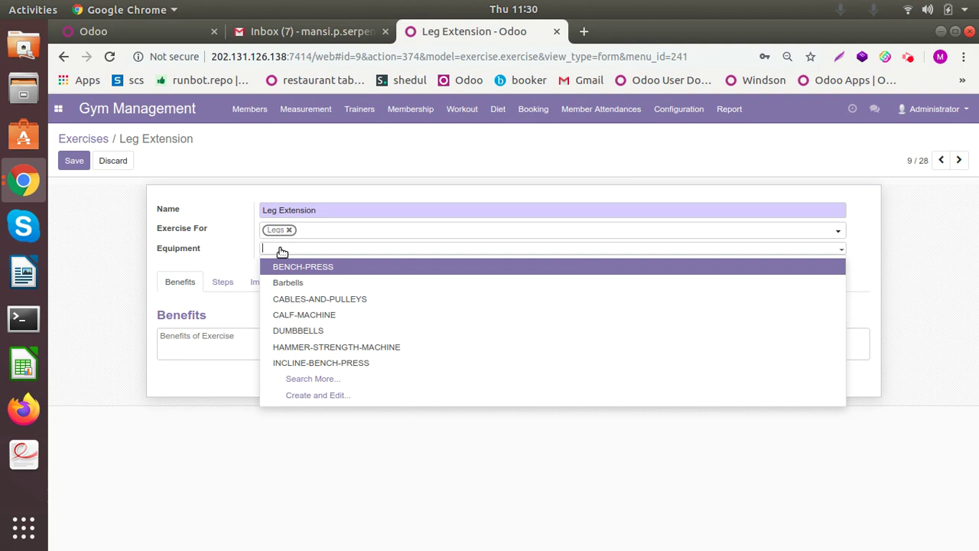
{"action": "left_click", "coordinate": [315, 266]}
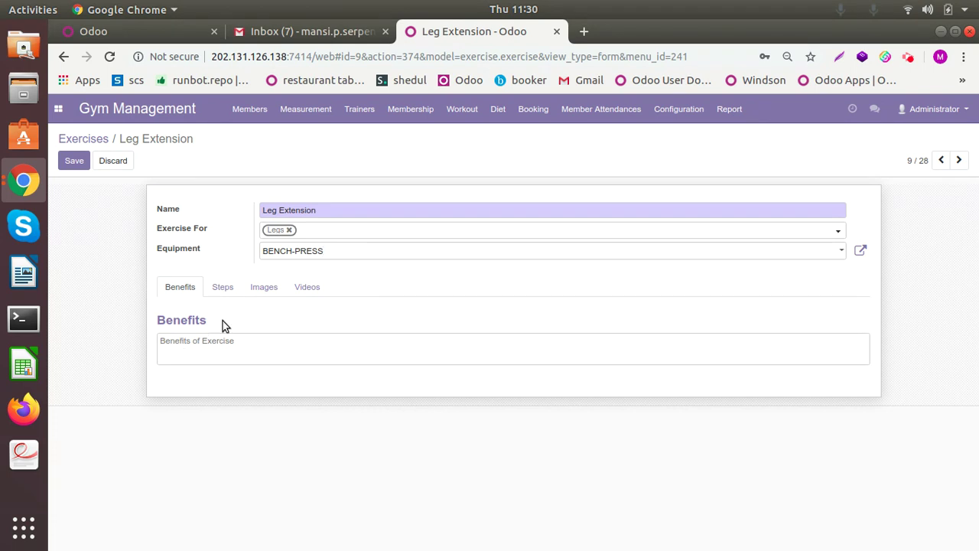
Step: Review Leg Extension's Steps, Images and Videos tabs, then save the exercise
{"action": "left_click", "coordinate": [222, 287]}
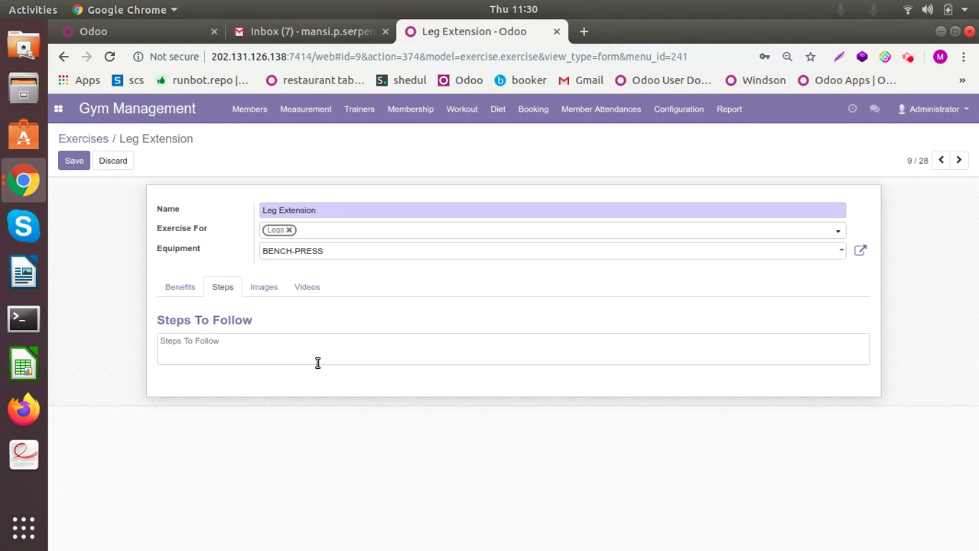
{"action": "left_click", "coordinate": [263, 288]}
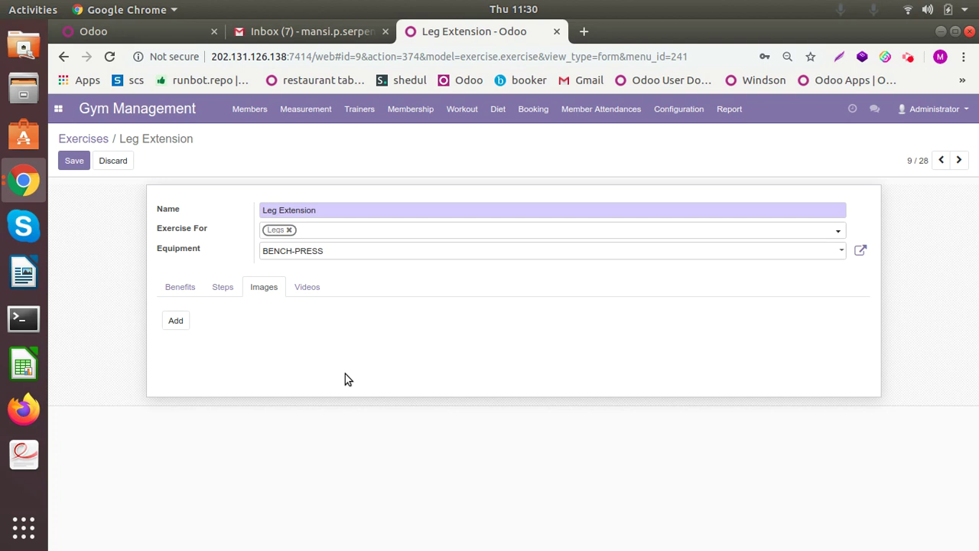
{"action": "left_click", "coordinate": [305, 282]}
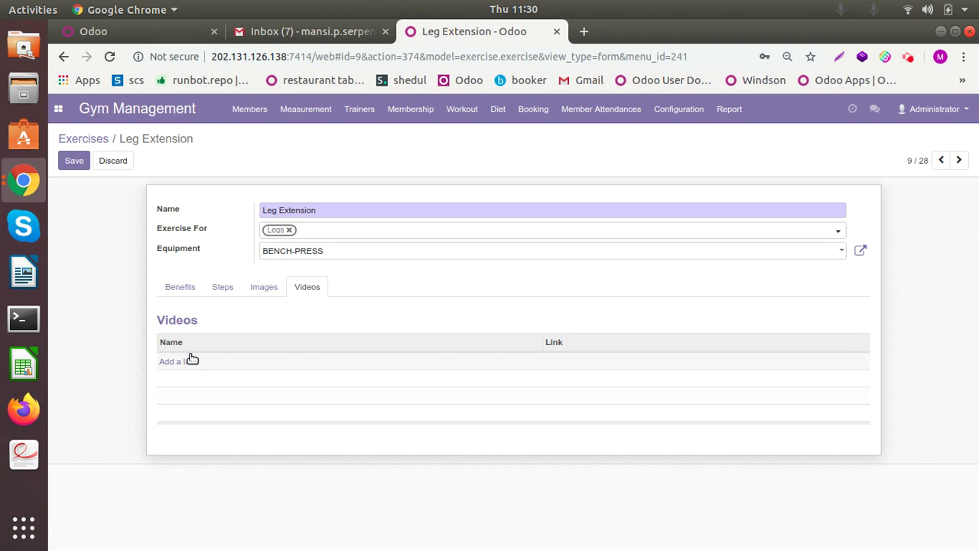
{"action": "left_click", "coordinate": [81, 163]}
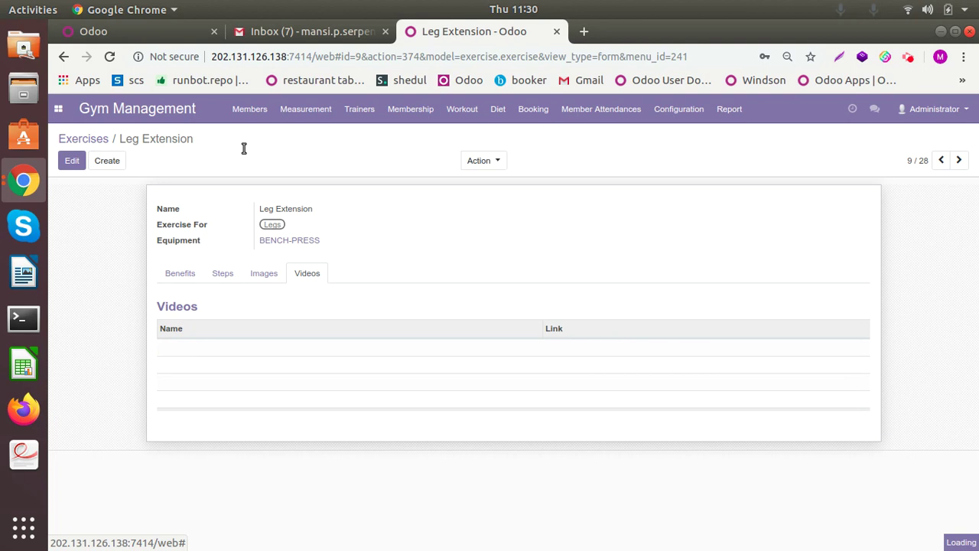
Step: Open the Pull-ups exercise (Full Body, Pull Up Bar) and review its Steps tab
{"action": "scroll", "coordinate": [206, 329], "scroll_direction": "down", "scroll_amount": 3}
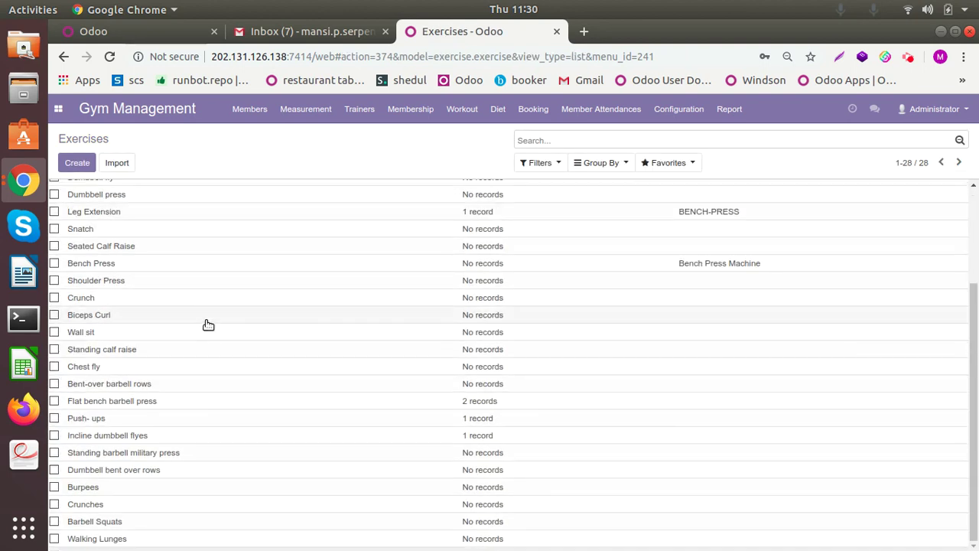
{"action": "scroll", "coordinate": [505, 481], "scroll_direction": "up", "scroll_amount": 3}
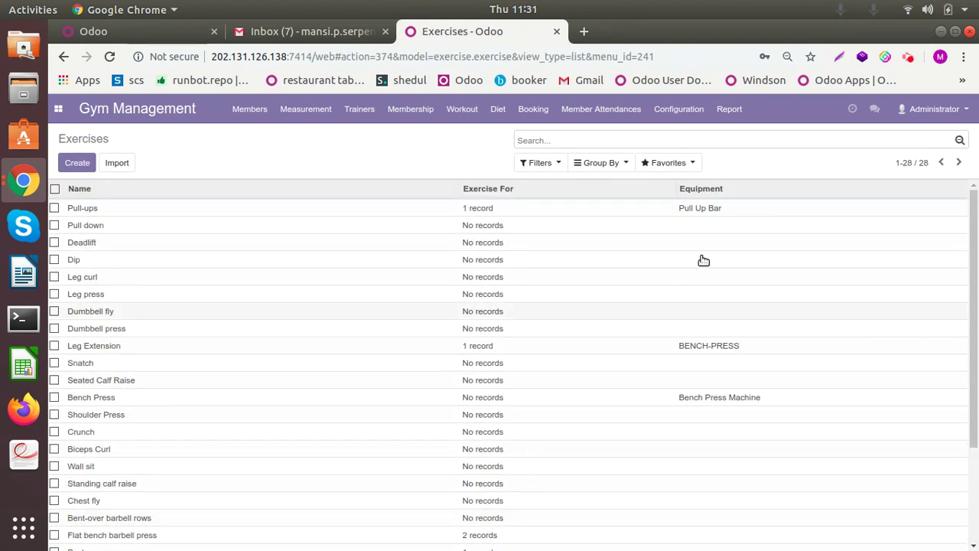
{"action": "left_click", "coordinate": [405, 208]}
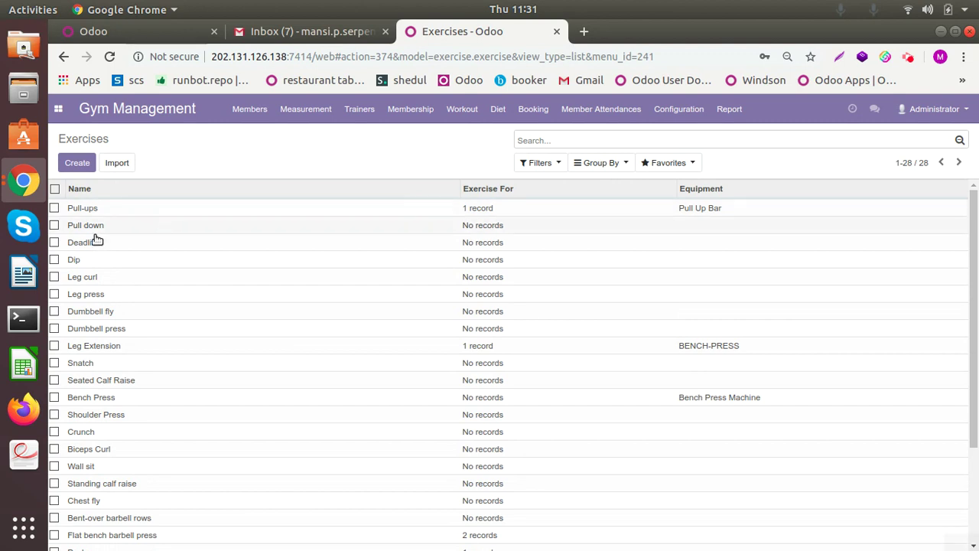
{"action": "left_click", "coordinate": [222, 272]}
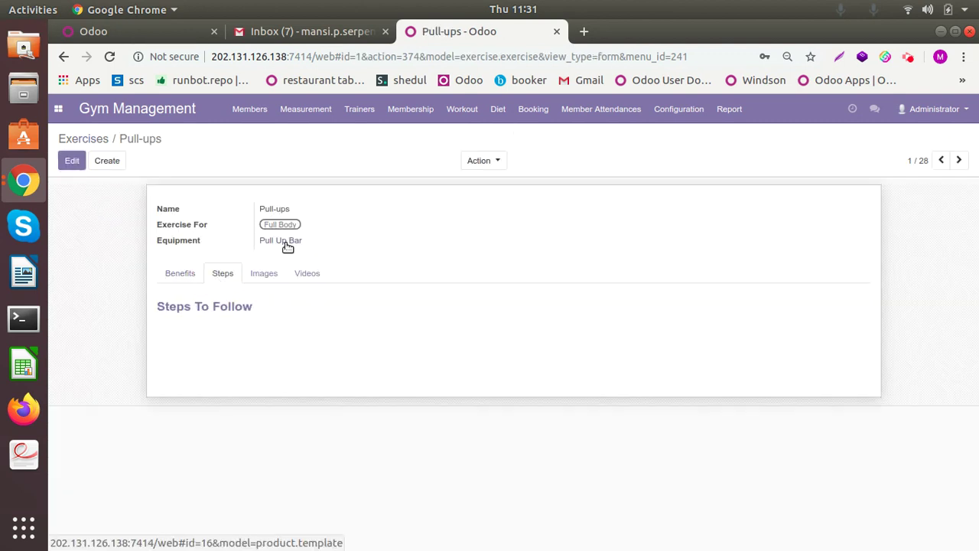
{"action": "left_click", "coordinate": [670, 110]}
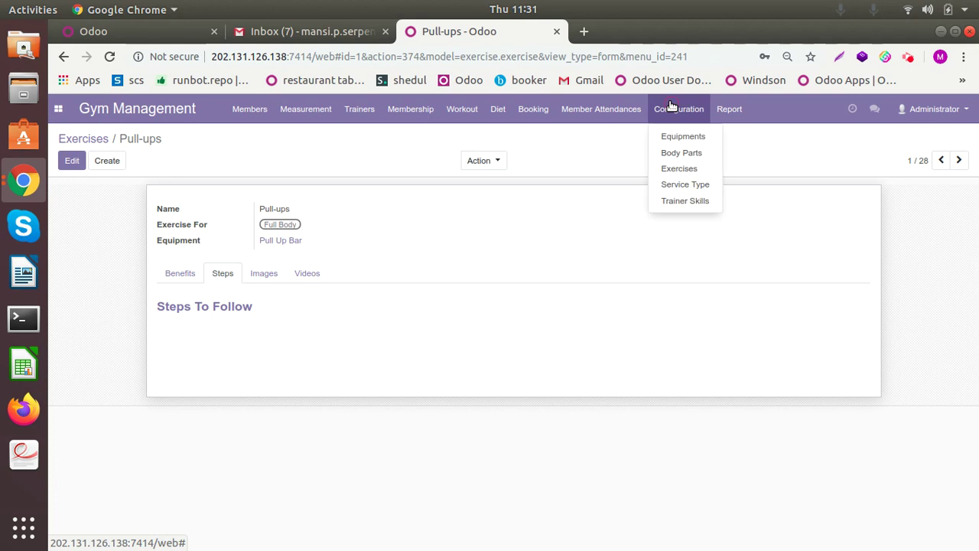
Step: Open the Nutritional Counselling service type, priced at 2,500.00 ₹, and view its sales details
{"action": "left_click", "coordinate": [684, 183]}
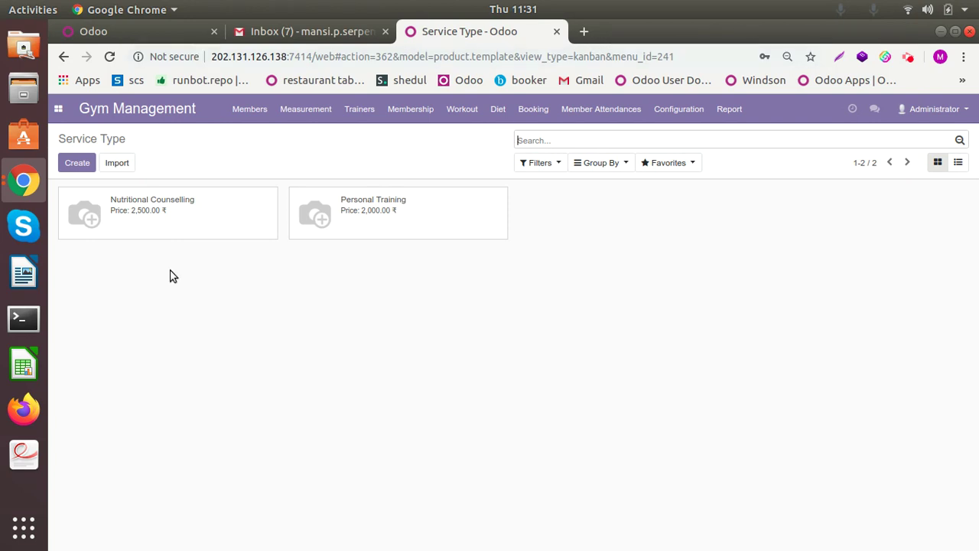
{"action": "left_click", "coordinate": [141, 227]}
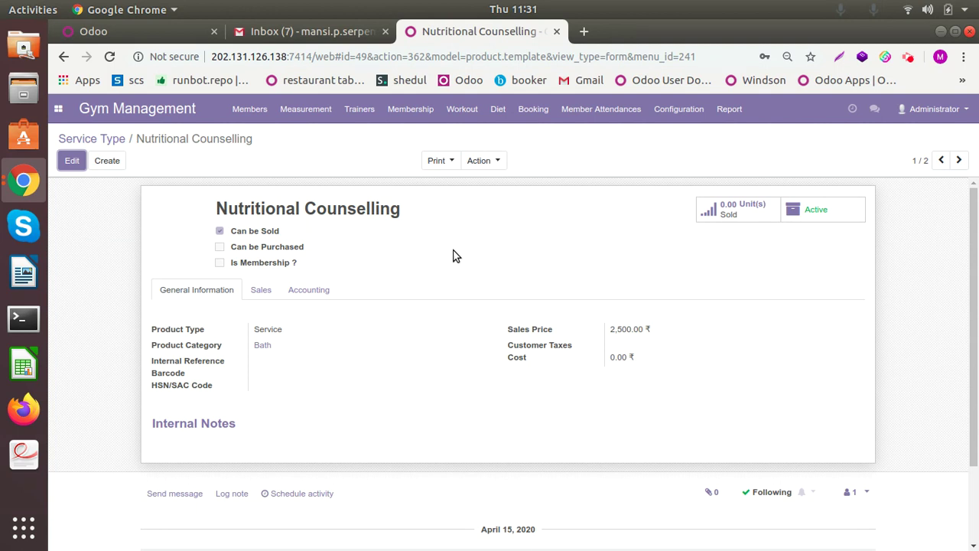
{"action": "left_click", "coordinate": [259, 290]}
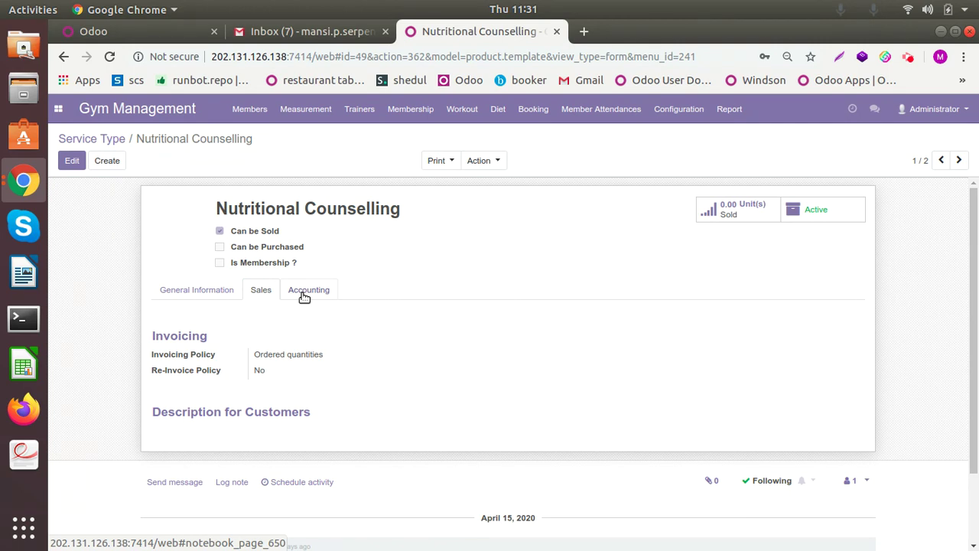
Step: Move to the Personal Training service type, priced at 2,000.00 ₹
{"action": "left_click", "coordinate": [959, 160]}
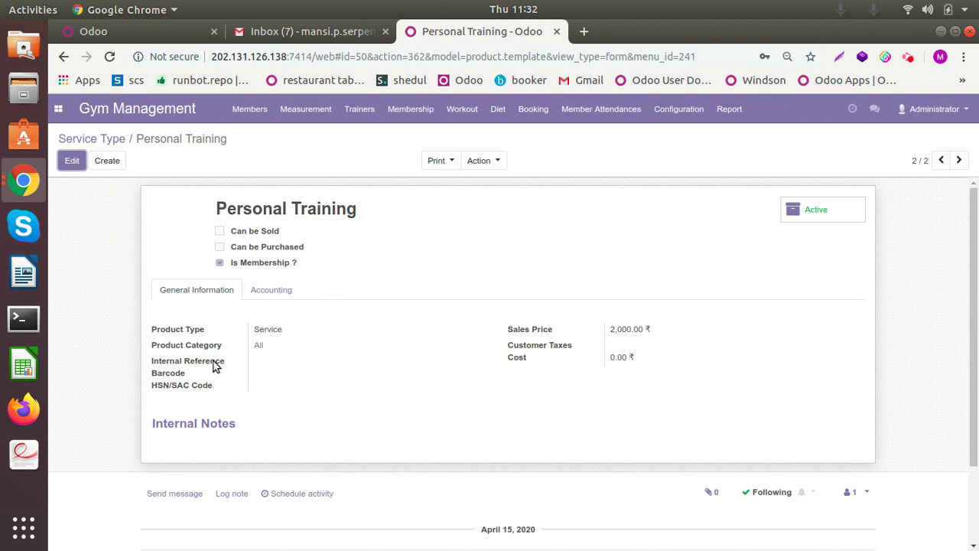
{"action": "left_click", "coordinate": [72, 161]}
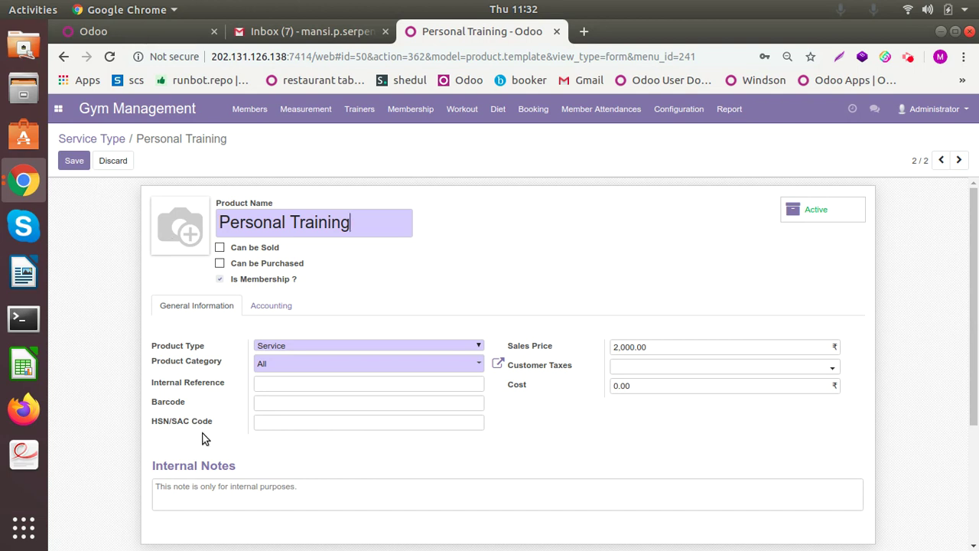
{"action": "left_click", "coordinate": [76, 161]}
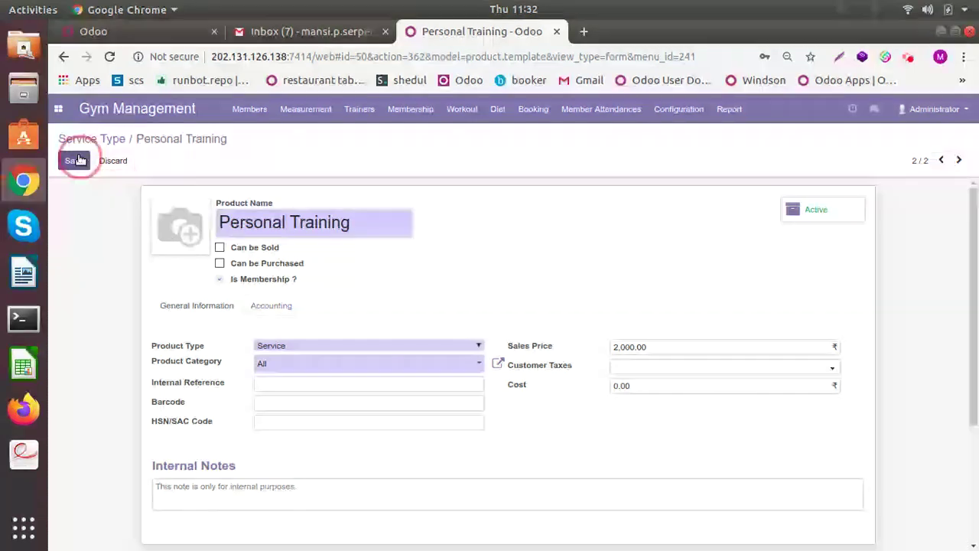
{"action": "left_click", "coordinate": [696, 116]}
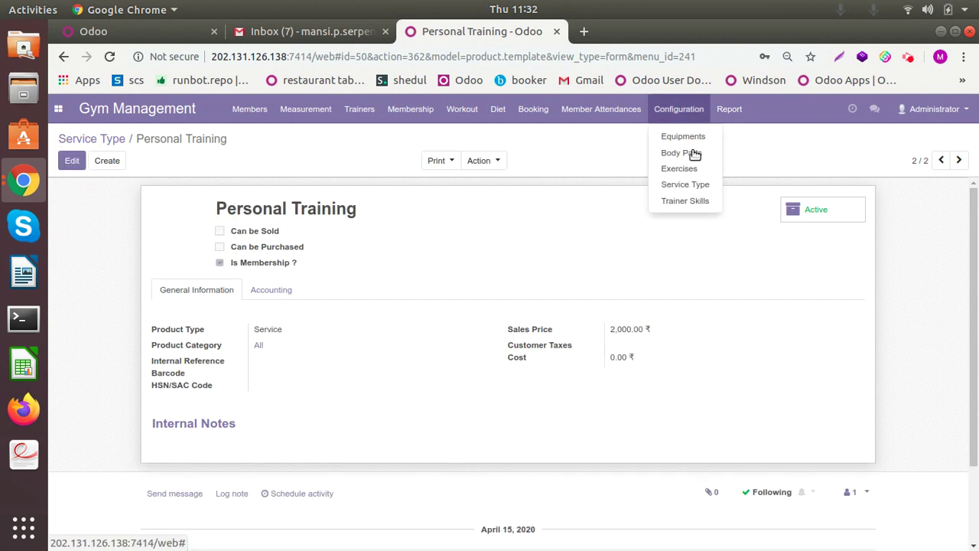
Step: Open the Yoga Trainer skill, code YT, from the Trainer Skills list
{"action": "left_click", "coordinate": [793, 240]}
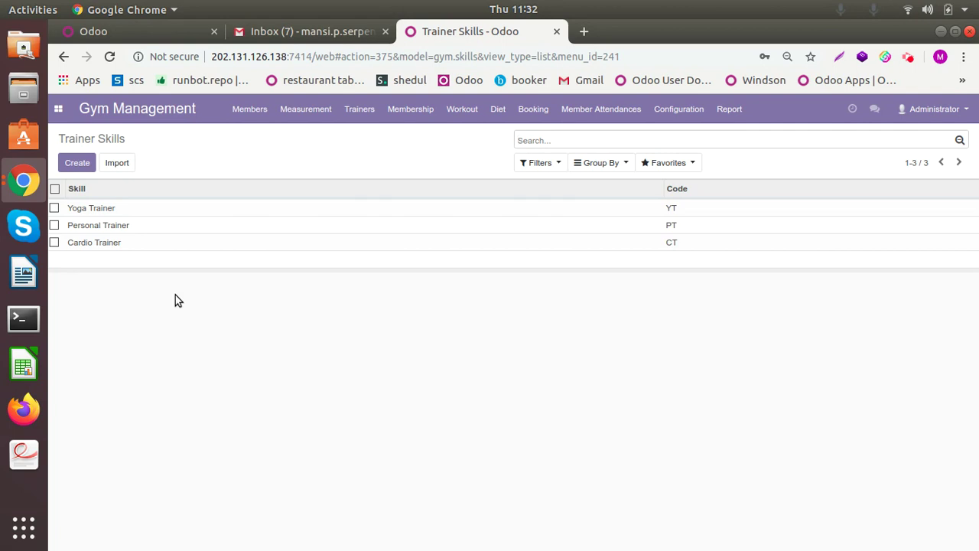
{"action": "left_click", "coordinate": [113, 209]}
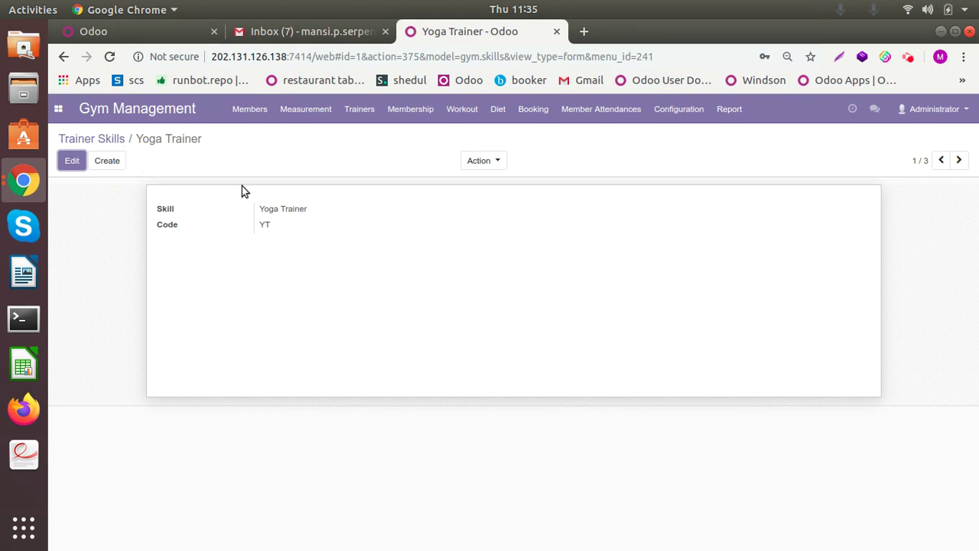
Step: Page past Personal Trainer (PT) to the Cardio Trainer skill, code CT, 3 of 3
{"action": "left_click", "coordinate": [959, 160]}
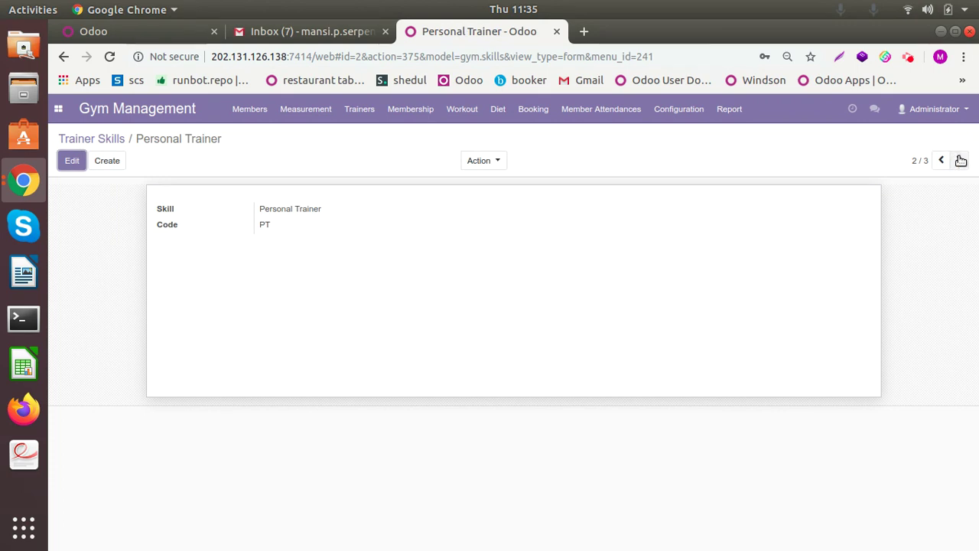
{"action": "left_click", "coordinate": [961, 160]}
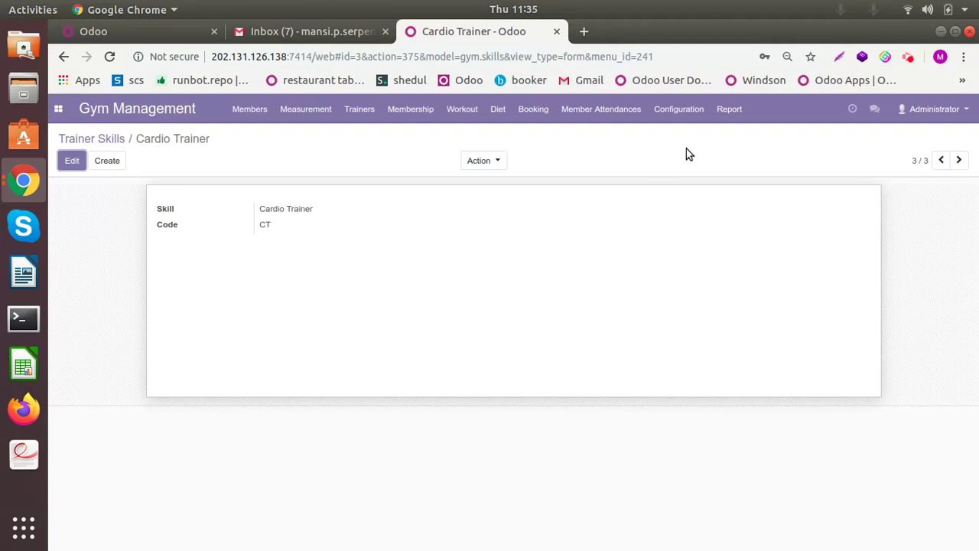
{"action": "left_click", "coordinate": [691, 117]}
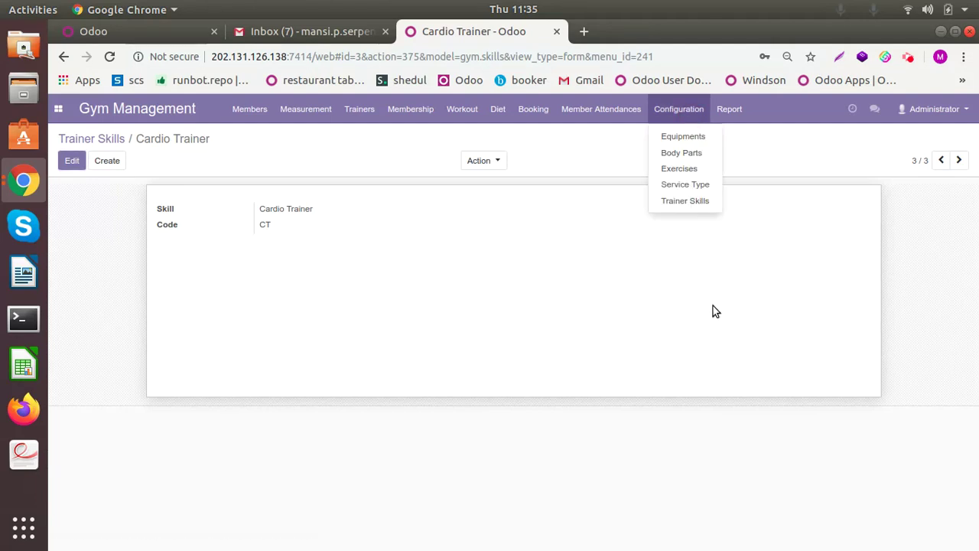